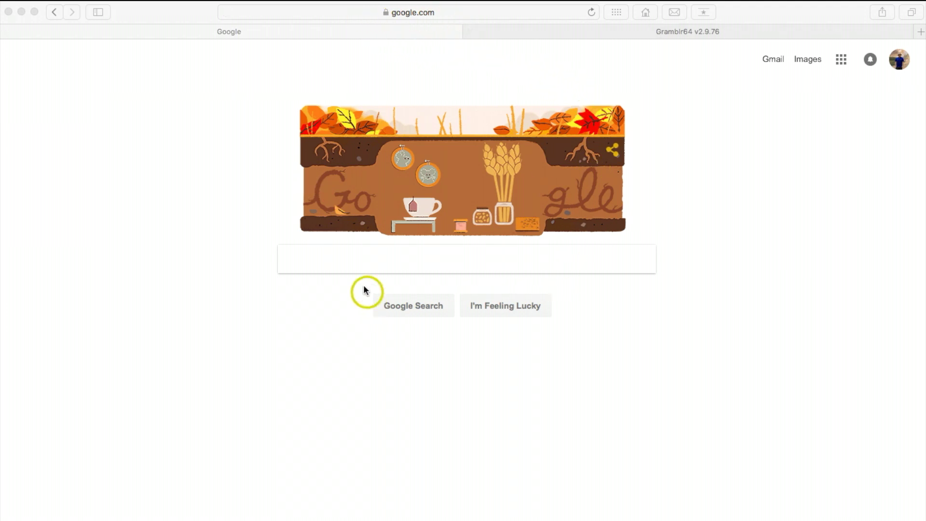
- Search the web for Gramblr and open the official gramblr.com site with its Mac OS X and Windows downloads
{"action": "left_click", "coordinate": [369, 269]}
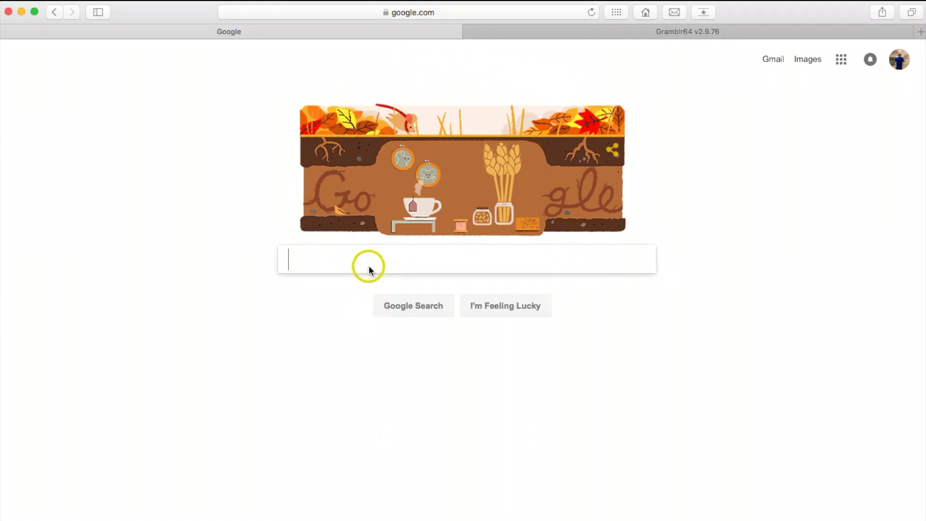
{"action": "type", "text": "Gr"}
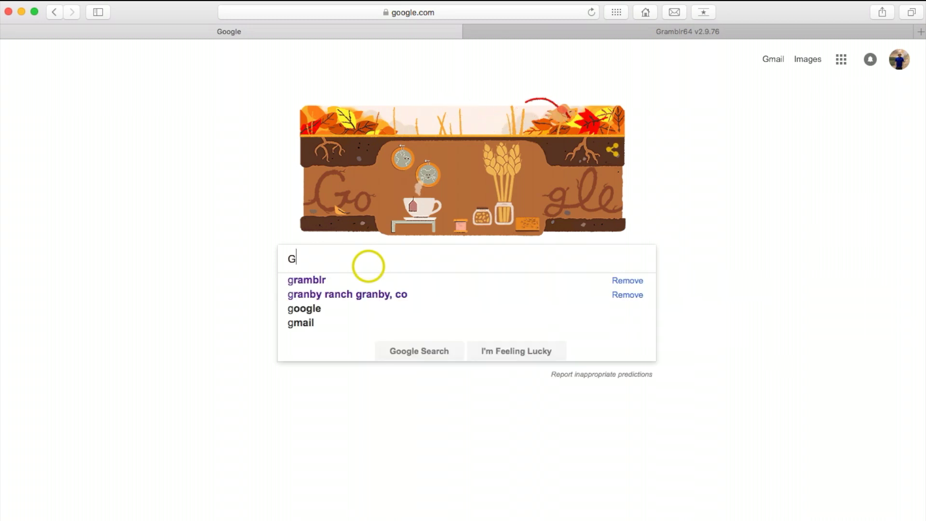
{"action": "type", "text": "amblr"}
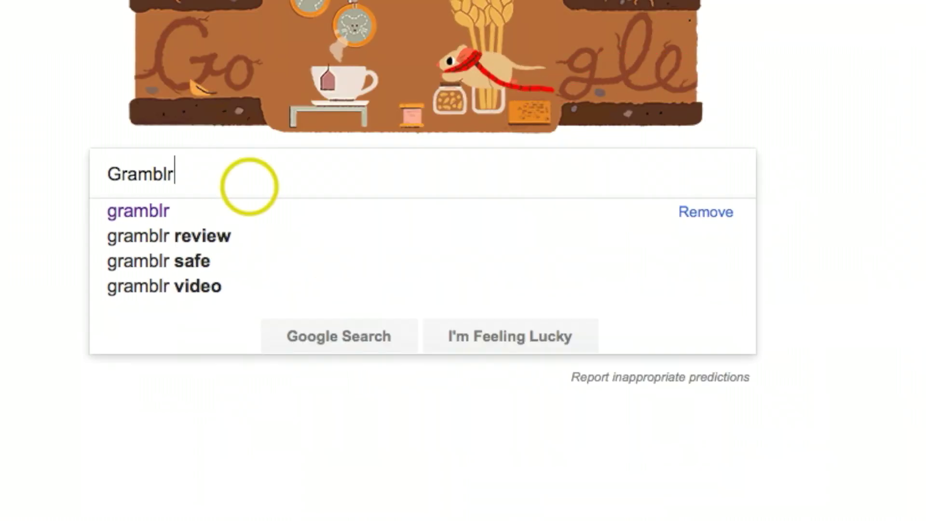
{"action": "key", "text": "Return"}
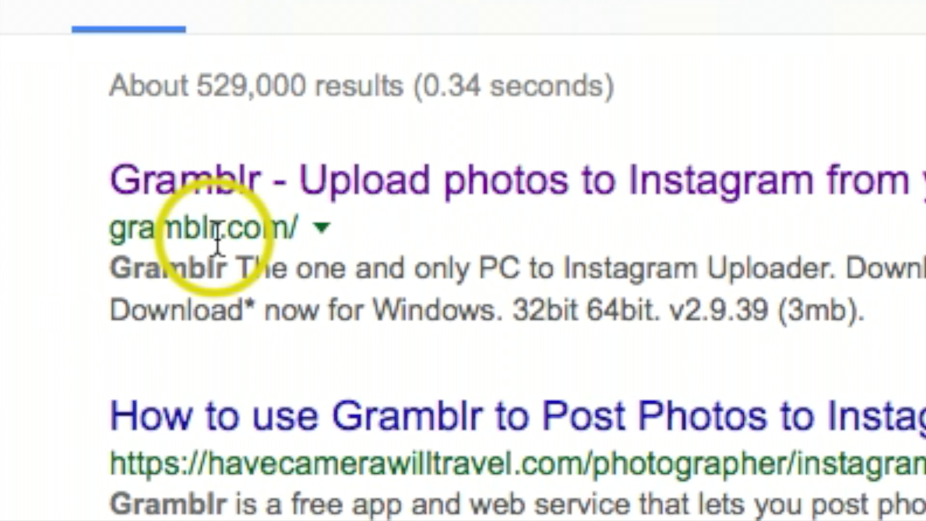
{"action": "left_click", "coordinate": [414, 197]}
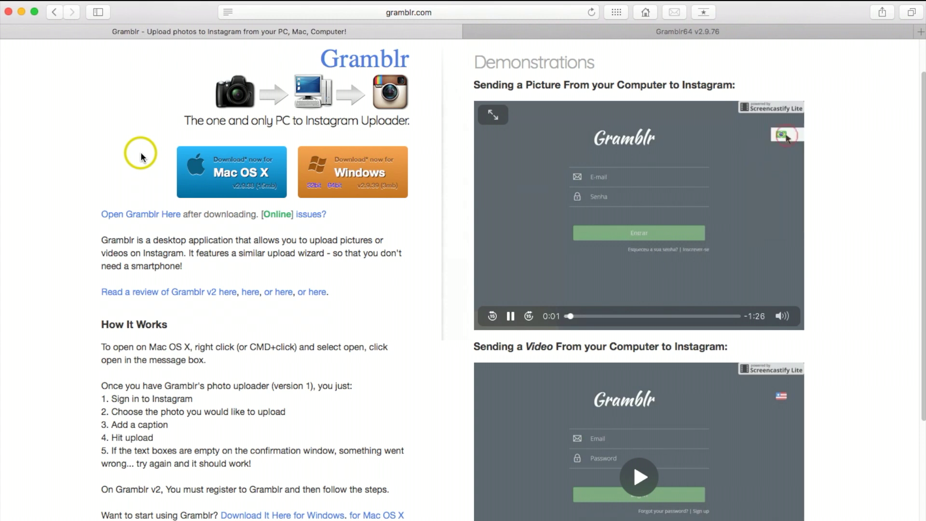
{"action": "mouse_move", "coordinate": [240, 190]}
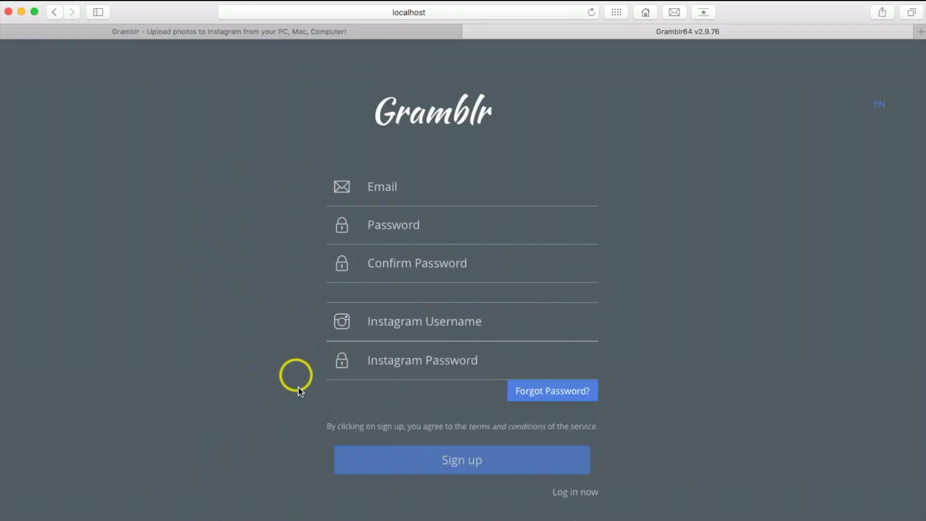
- Switch from the sign-up form to the login form and log in with the account's saved email and password
{"action": "mouse_move", "coordinate": [436, 470]}
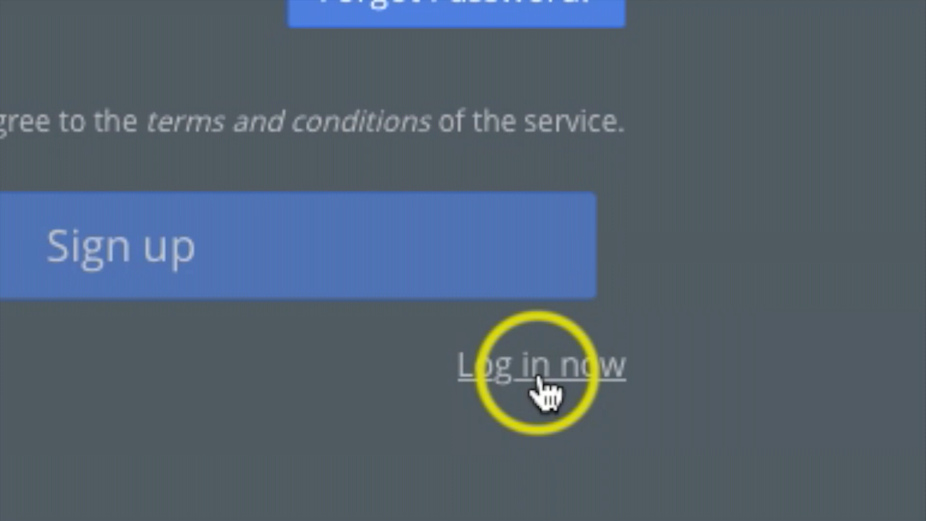
{"action": "left_click", "coordinate": [543, 389]}
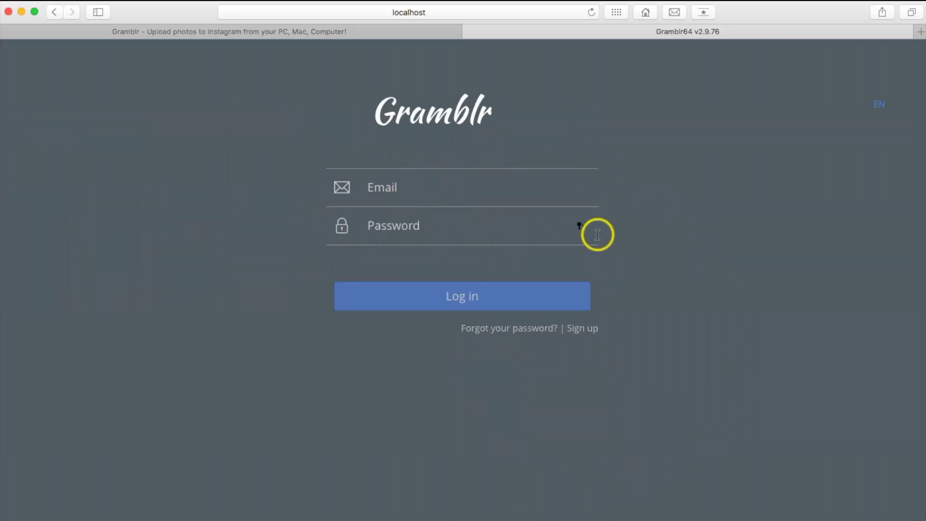
{"action": "left_click", "coordinate": [583, 226]}
{"action": "key", "text": "Return"}
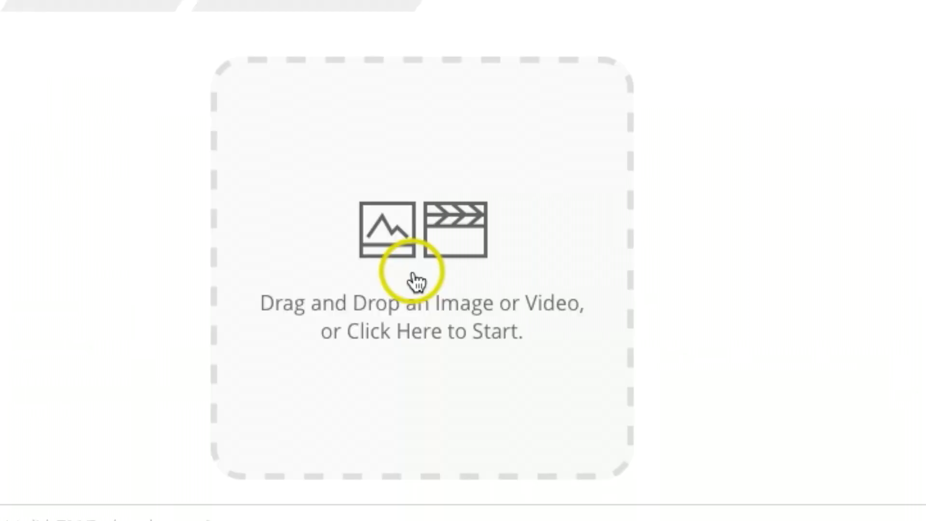
- Load the alpine lake photo as the media to upload and save its crop
{"action": "left_click", "coordinate": [413, 276]}
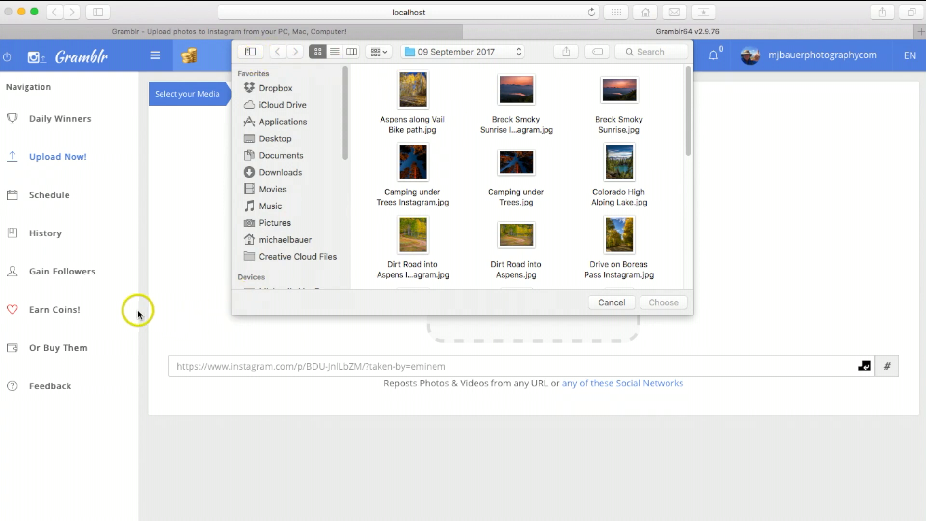
{"action": "left_click", "coordinate": [622, 303]}
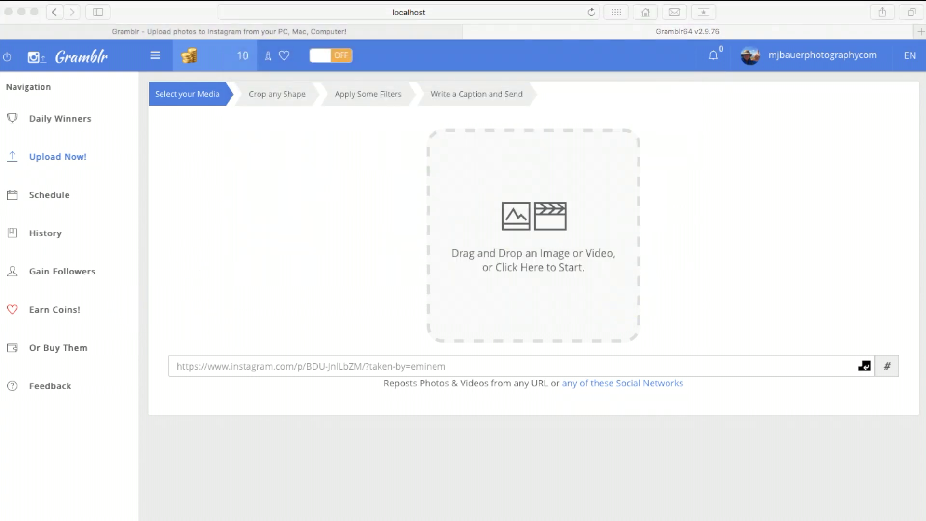
{"action": "left_click_drag", "start_coordinate": [213, 3], "coordinate": [544, 227]}
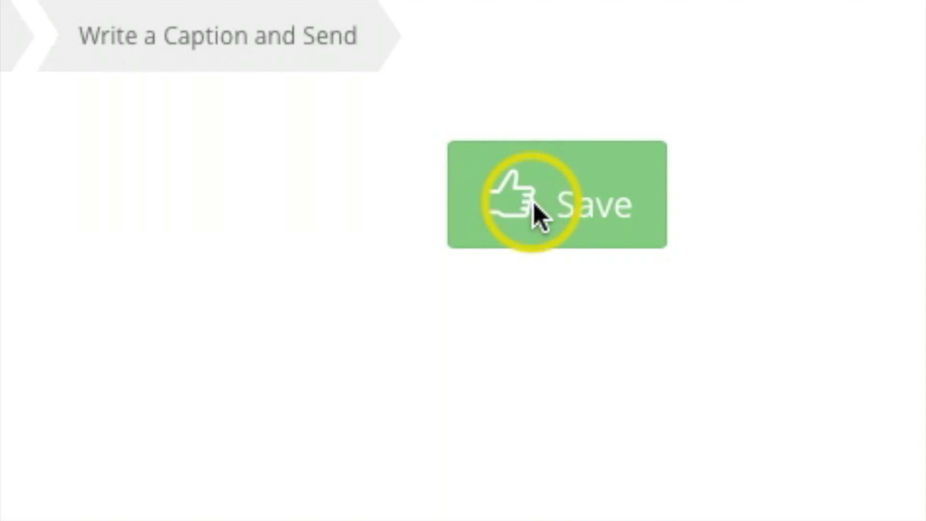
{"action": "left_click", "coordinate": [534, 205]}
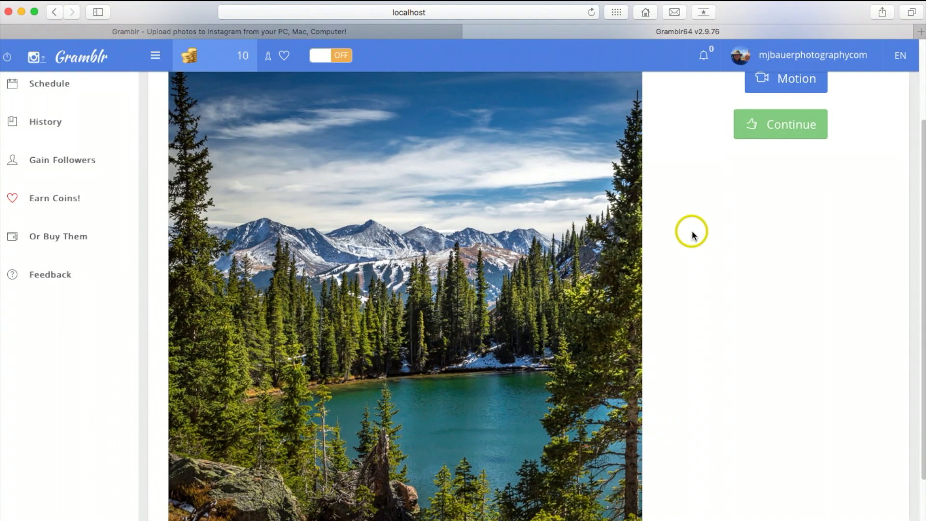
- Examine the full cropped lake photo and the filter and motion options offered for it
{"action": "scroll", "coordinate": [693, 236], "scroll_direction": "down", "scroll_amount": 1}
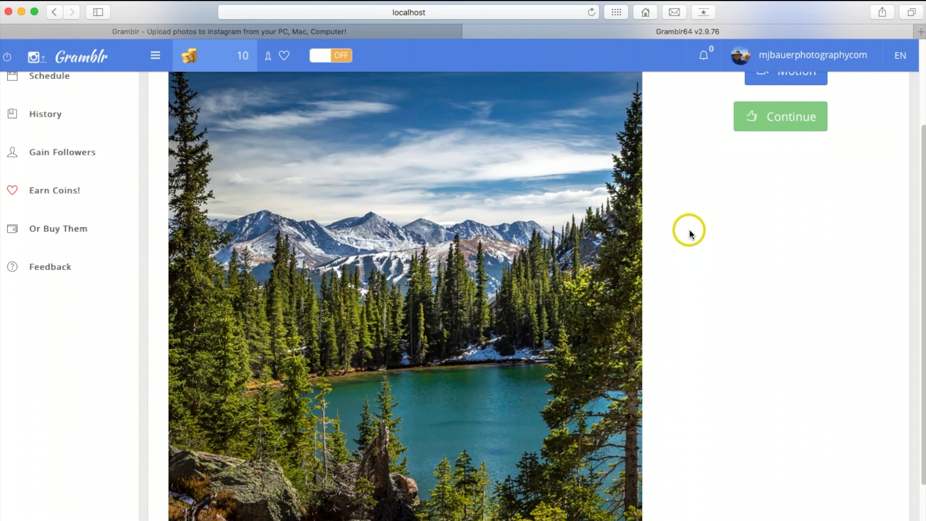
{"action": "scroll", "coordinate": [690, 234], "scroll_direction": "down", "scroll_amount": 5}
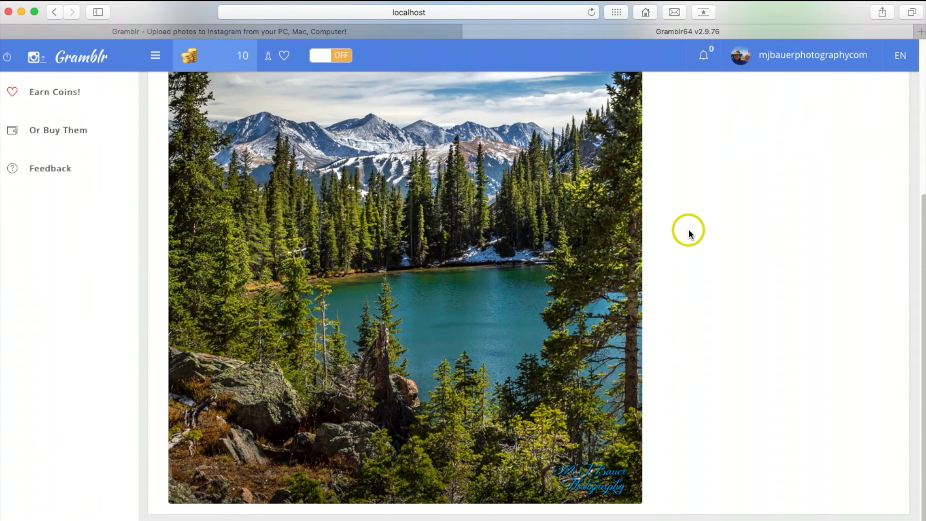
{"action": "scroll", "coordinate": [688, 232], "scroll_direction": "up", "scroll_amount": 10}
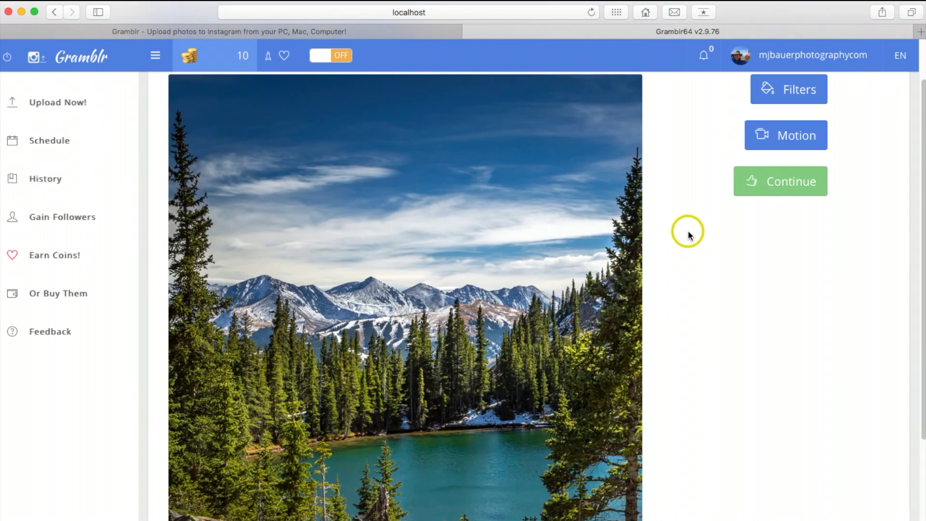
{"action": "scroll", "coordinate": [687, 236], "scroll_direction": "down", "scroll_amount": 2}
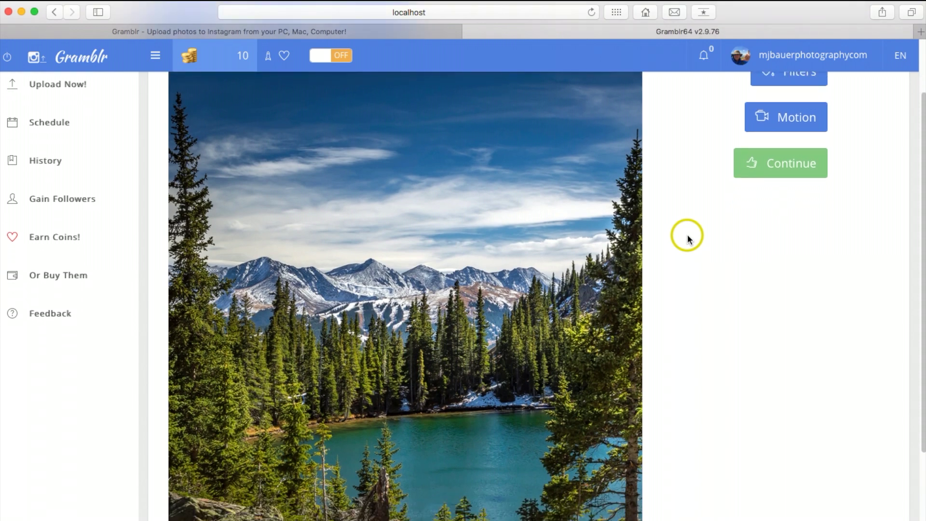
{"action": "scroll", "coordinate": [688, 237], "scroll_direction": "down", "scroll_amount": 3}
{"action": "scroll", "coordinate": [688, 237], "scroll_direction": "down", "scroll_amount": 3}
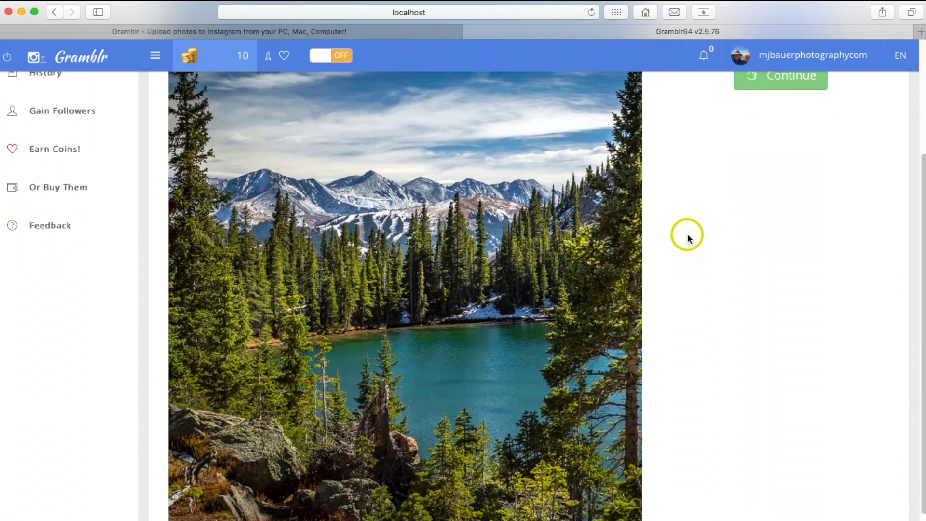
{"action": "scroll", "coordinate": [687, 236], "scroll_direction": "down", "scroll_amount": 4}
{"action": "scroll", "coordinate": [687, 234], "scroll_direction": "up", "scroll_amount": 2}
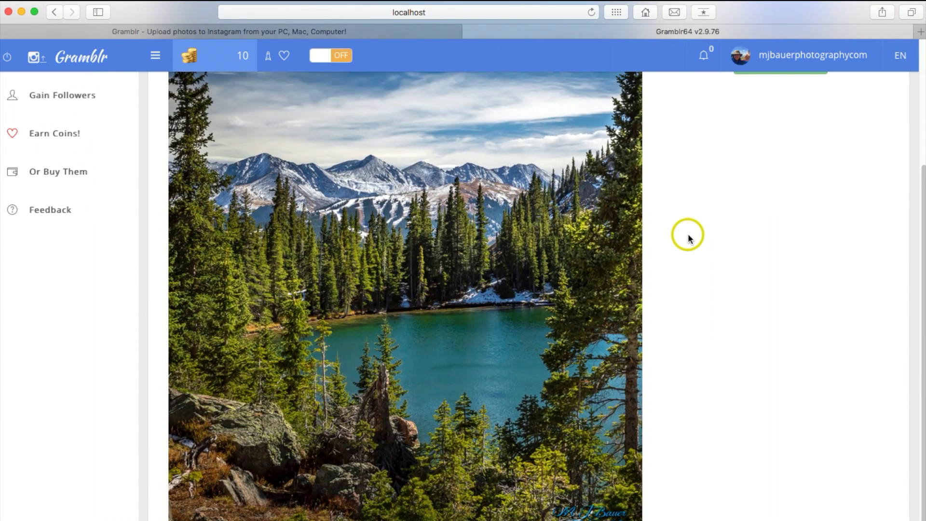
{"action": "scroll", "coordinate": [688, 234], "scroll_direction": "up", "scroll_amount": 1}
{"action": "scroll", "coordinate": [688, 233], "scroll_direction": "up", "scroll_amount": 4}
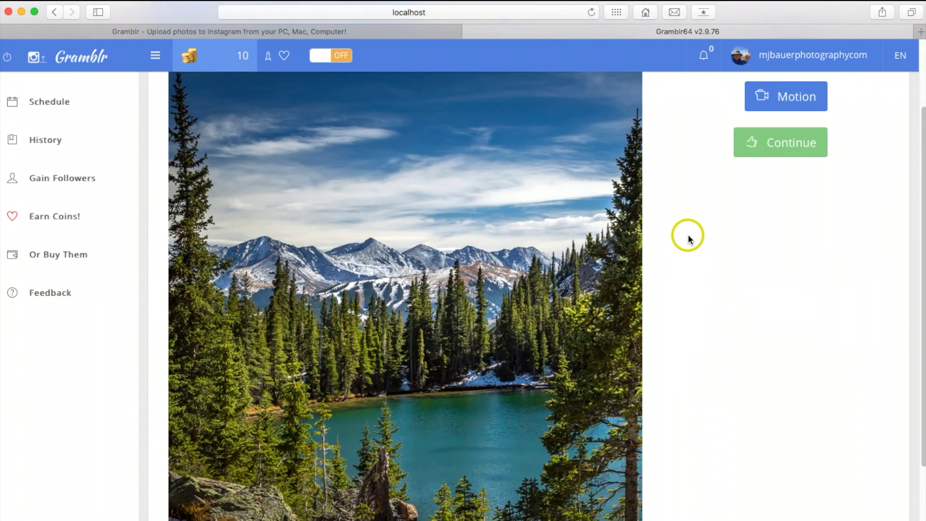
{"action": "scroll", "coordinate": [688, 233], "scroll_direction": "up", "scroll_amount": 1}
{"action": "scroll", "coordinate": [688, 233], "scroll_direction": "up", "scroll_amount": 3}
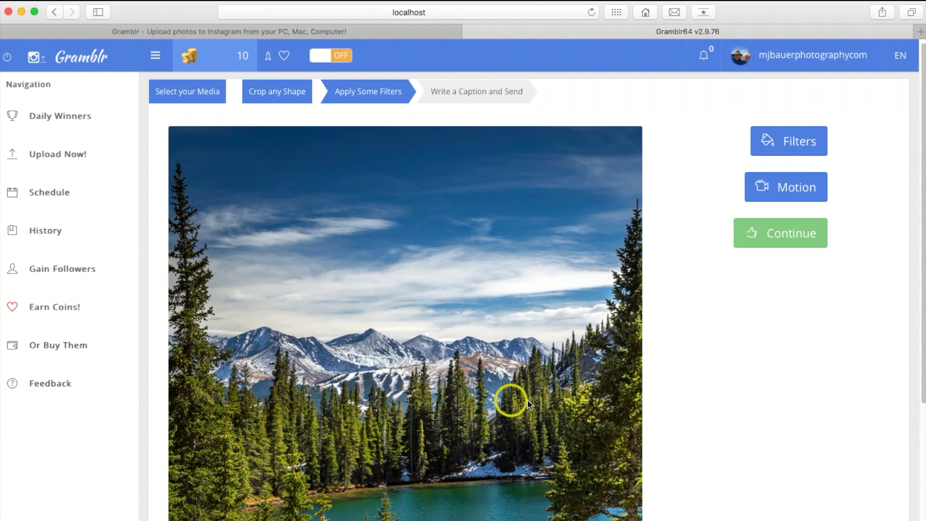
{"action": "scroll", "coordinate": [722, 303], "scroll_direction": "down", "scroll_amount": 1}
{"action": "scroll", "coordinate": [722, 302], "scroll_direction": "down", "scroll_amount": 1}
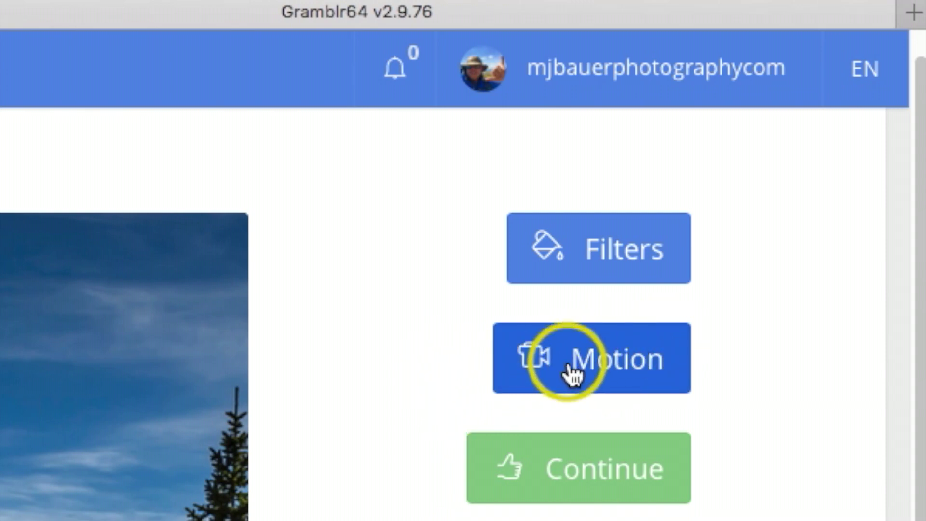
{"action": "scroll", "coordinate": [405, 384], "scroll_direction": "down", "scroll_amount": 5}
{"action": "scroll", "coordinate": [405, 386], "scroll_direction": "up", "scroll_amount": 1}
{"action": "scroll", "coordinate": [405, 384], "scroll_direction": "down", "scroll_amount": 1}
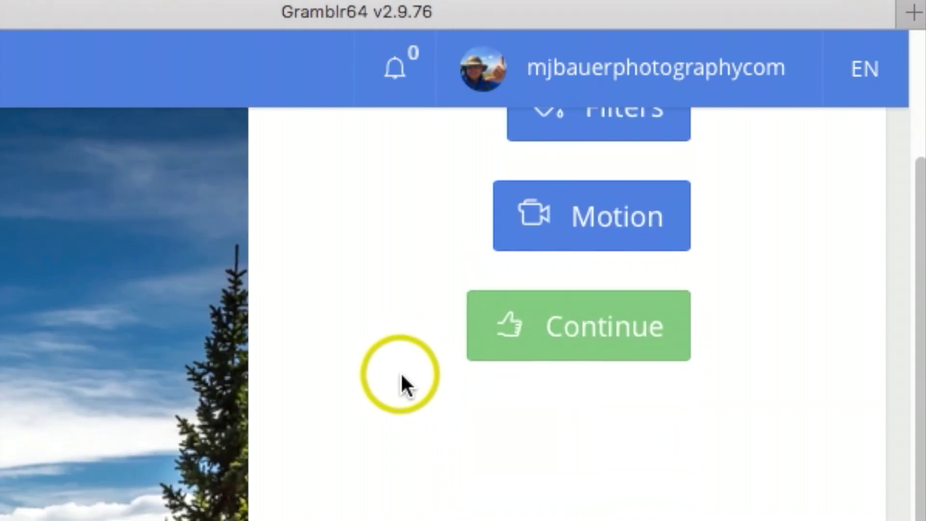
- Continue without filters or motion and paste the prepared Colorado alpine lake caption with the hashtags #colorado #fall #backpacking #rockymountains
{"action": "left_click", "coordinate": [581, 347]}
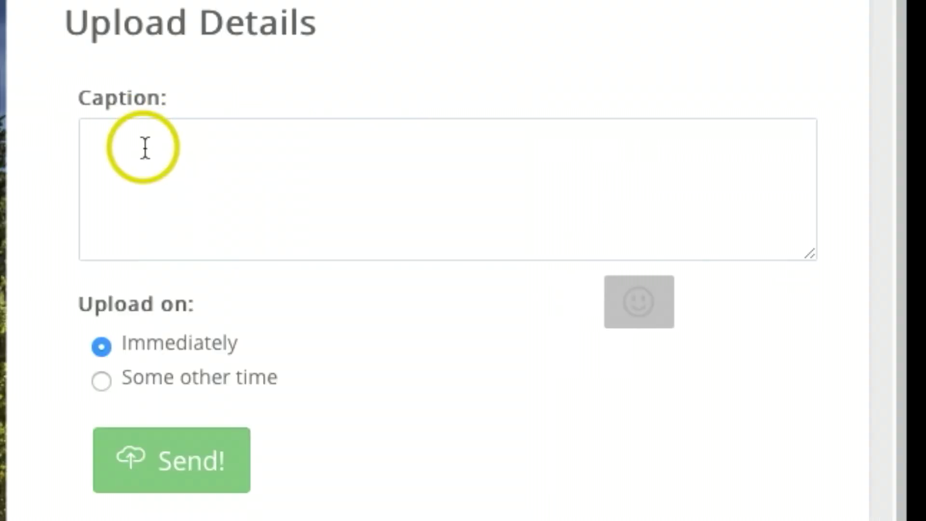
{"action": "right_click", "coordinate": [582, 203]}
{"action": "left_click", "coordinate": [300, 221]}
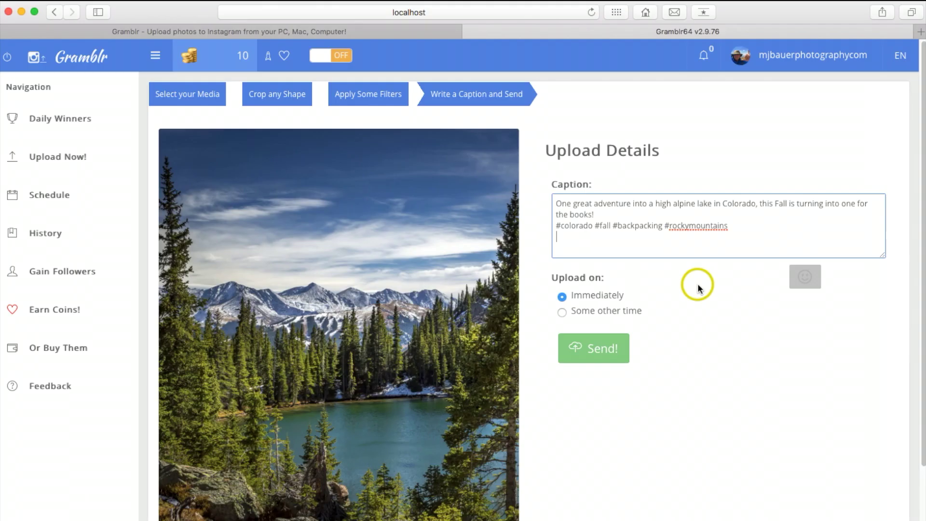
- Try scheduling the upload for some other time and look through the September 2017 date calendar
{"action": "scroll", "coordinate": [409, 315], "scroll_direction": "down", "scroll_amount": 3}
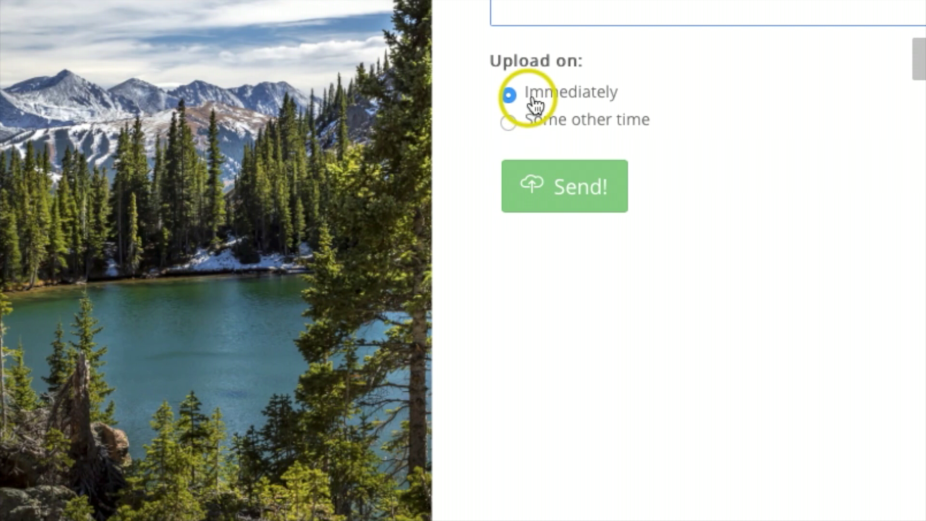
{"action": "mouse_move", "coordinate": [490, 116]}
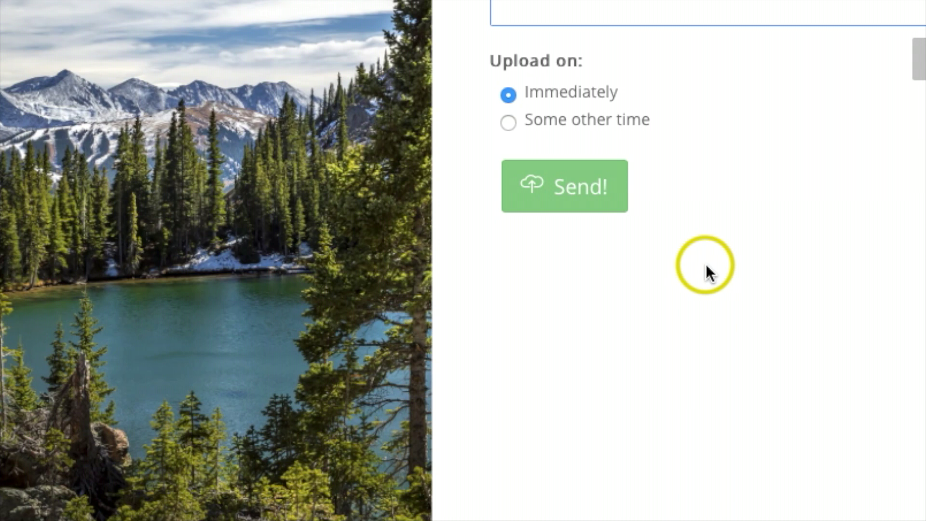
{"action": "scroll", "coordinate": [709, 271], "scroll_direction": "up", "scroll_amount": 1}
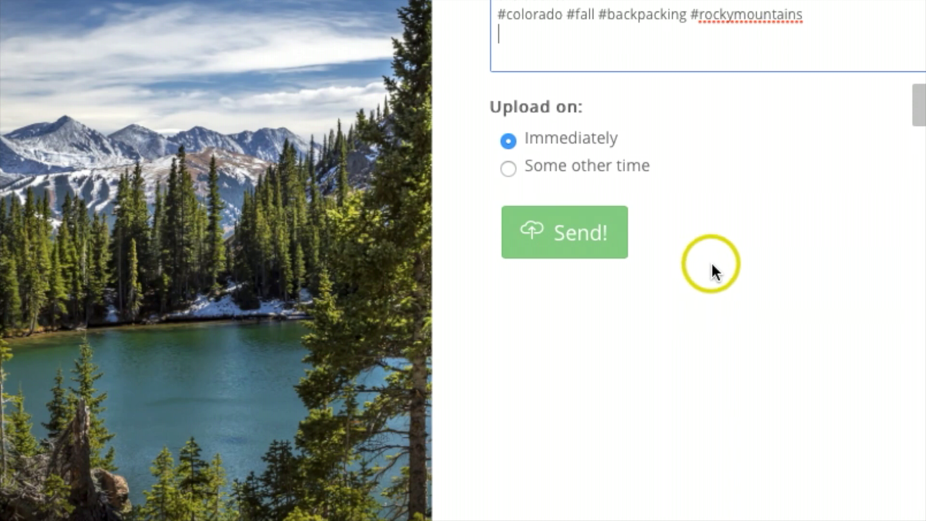
{"action": "left_click", "coordinate": [510, 168]}
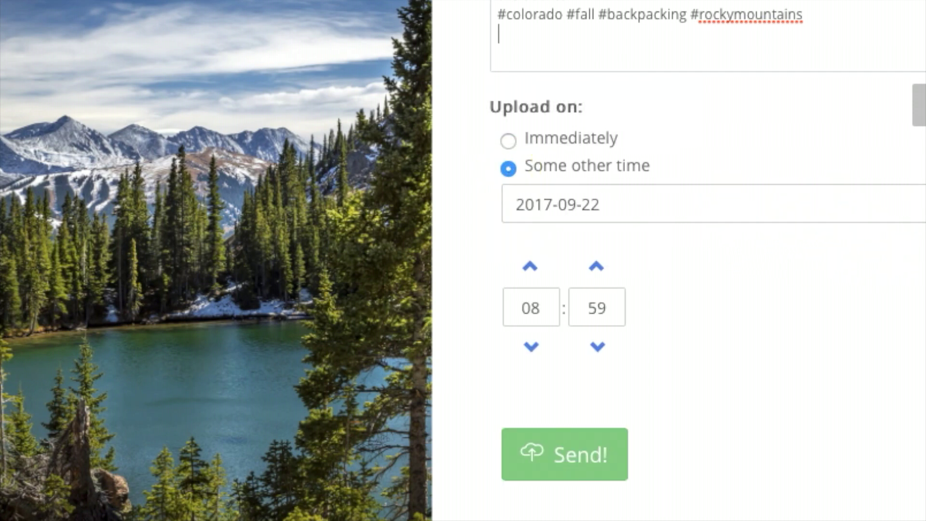
{"action": "left_click", "coordinate": [897, 212]}
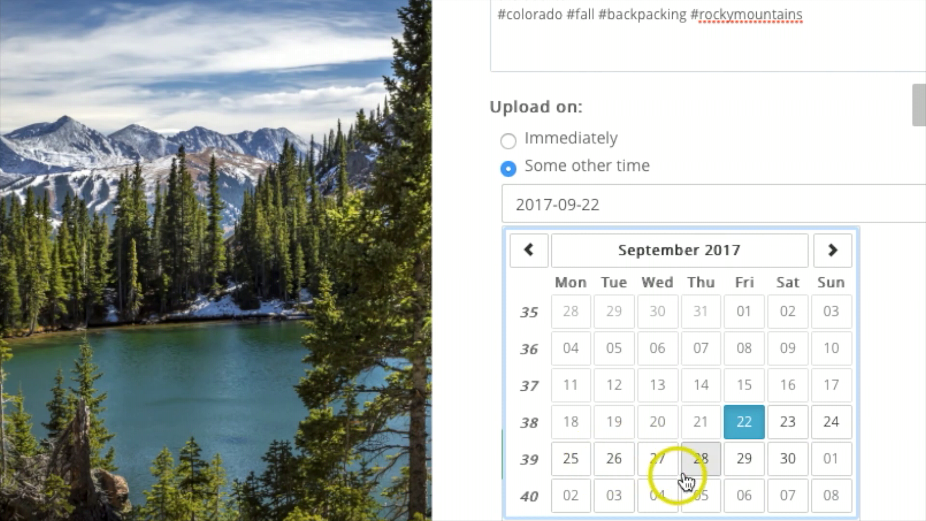
{"action": "left_click", "coordinate": [681, 518]}
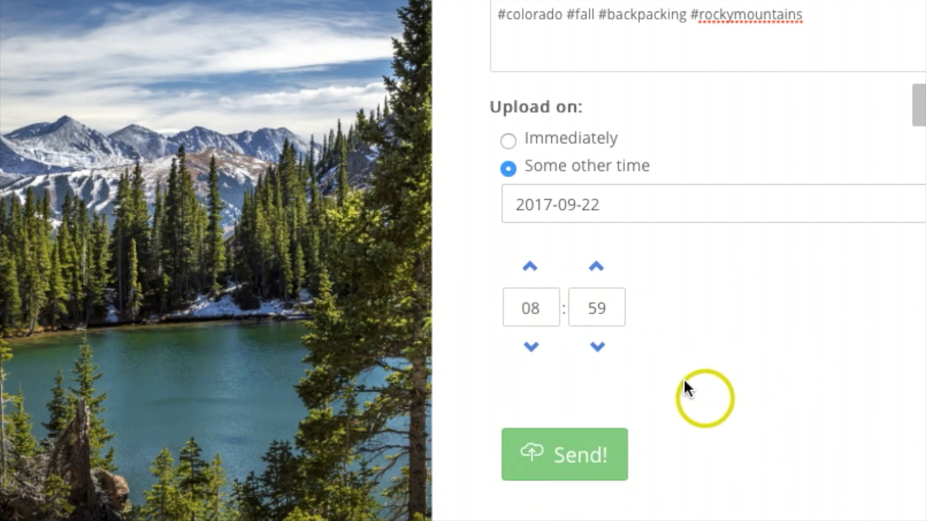
- Set the upload to happen immediately and send the captioned lake photo
{"action": "left_click", "coordinate": [509, 140]}
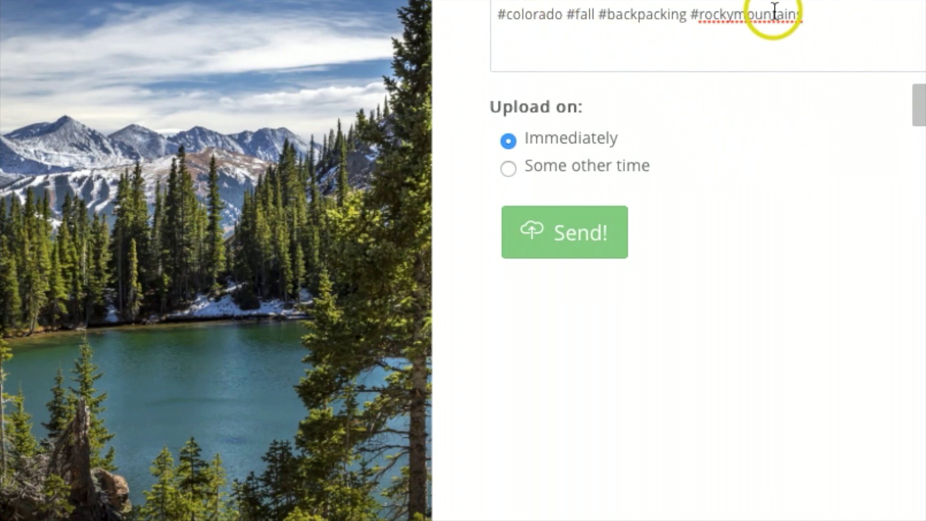
{"action": "left_click", "coordinate": [582, 250]}
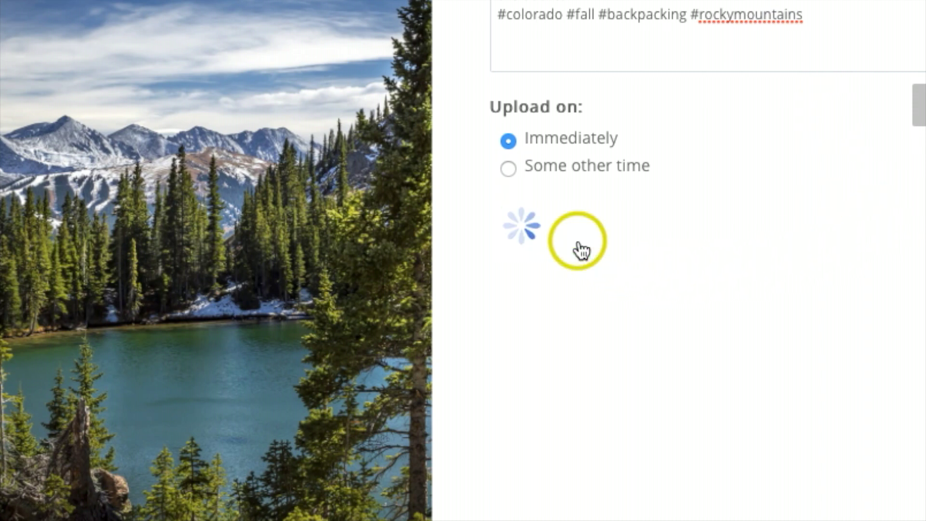